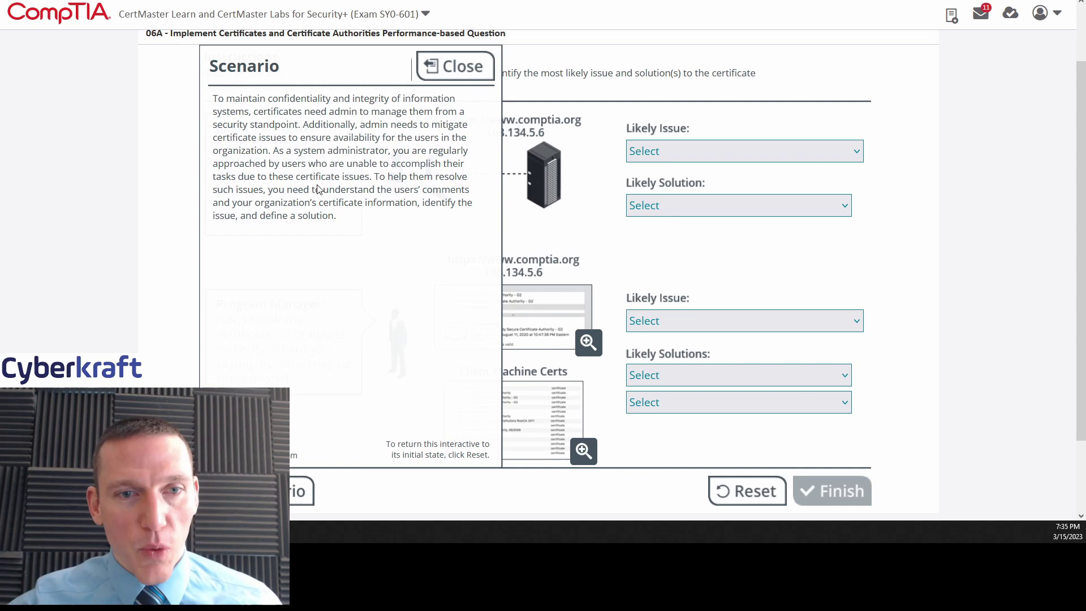
{"action": "left_click", "coordinate": [463, 78]}
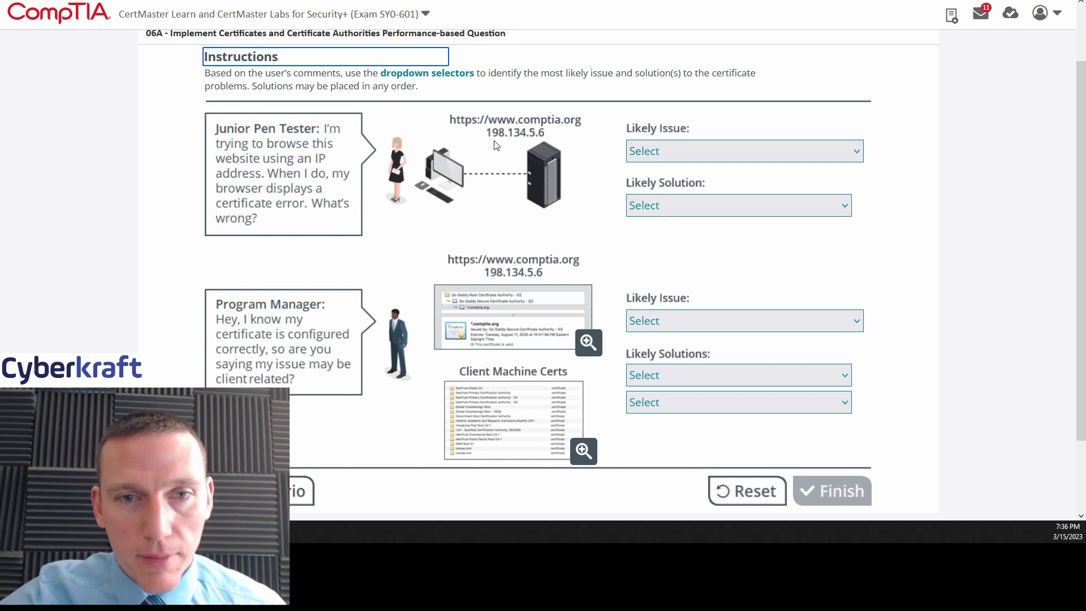
Step: Set the Junior Pen Tester's Likely Issue dropdown to 'The cert is configured with a FQDN'
{"action": "left_click", "coordinate": [685, 151]}
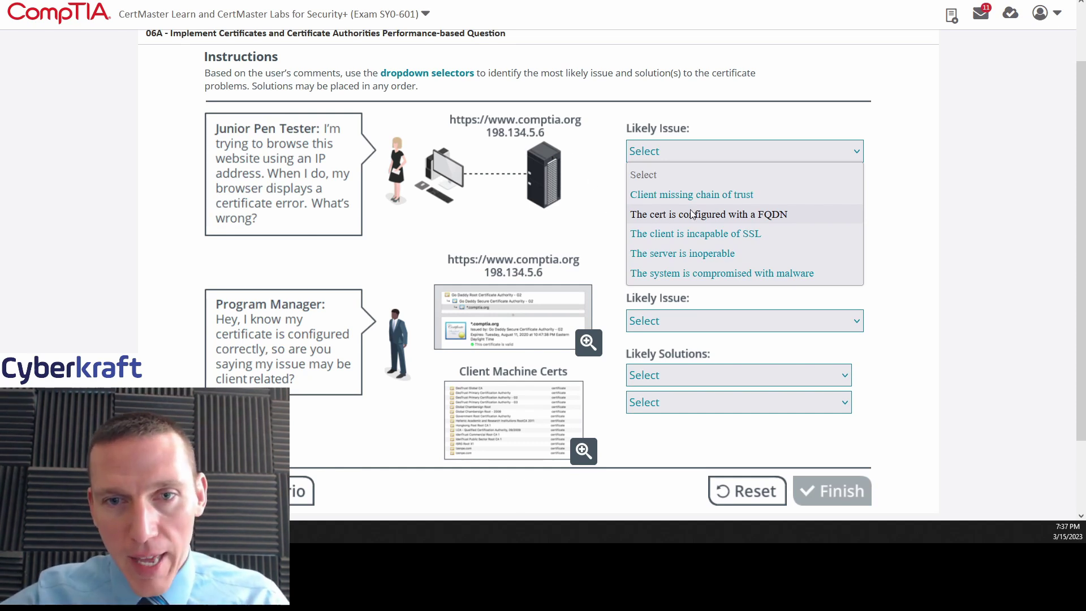
{"action": "left_click", "coordinate": [668, 215]}
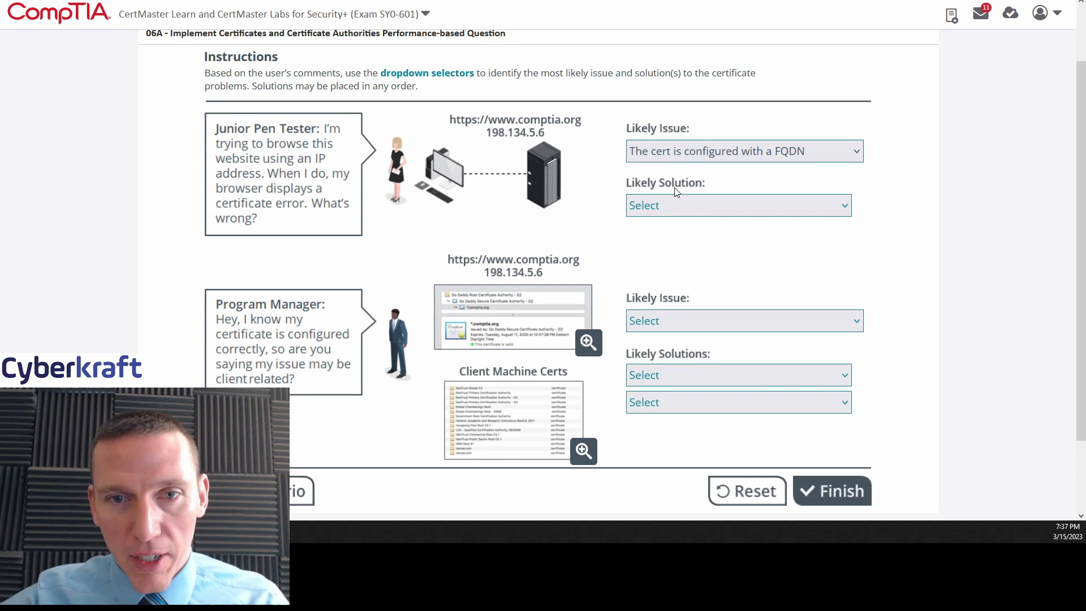
{"action": "left_click", "coordinate": [698, 205]}
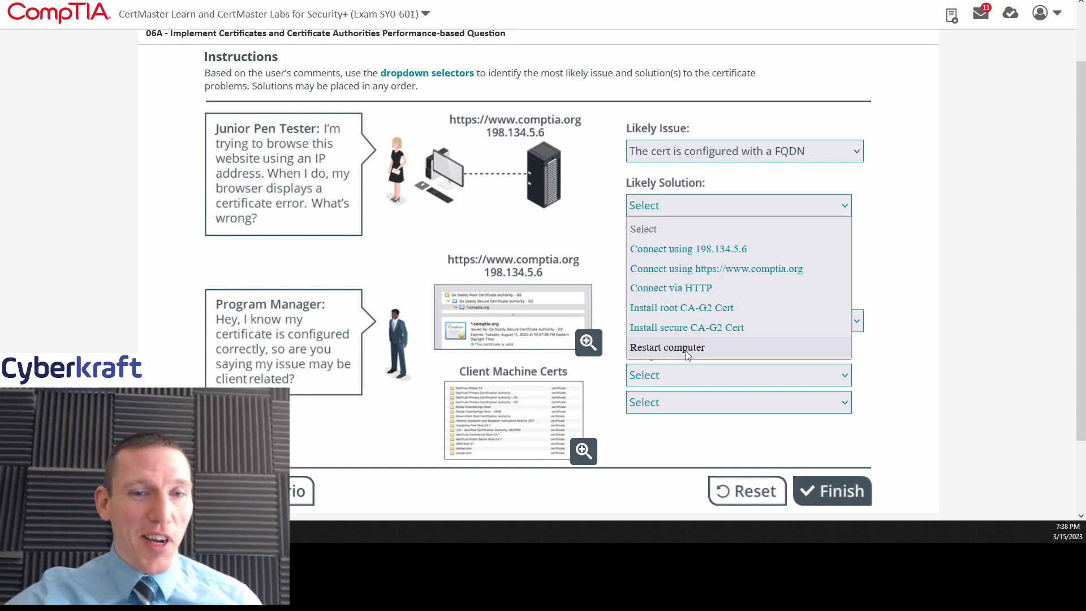
{"action": "left_click", "coordinate": [723, 275]}
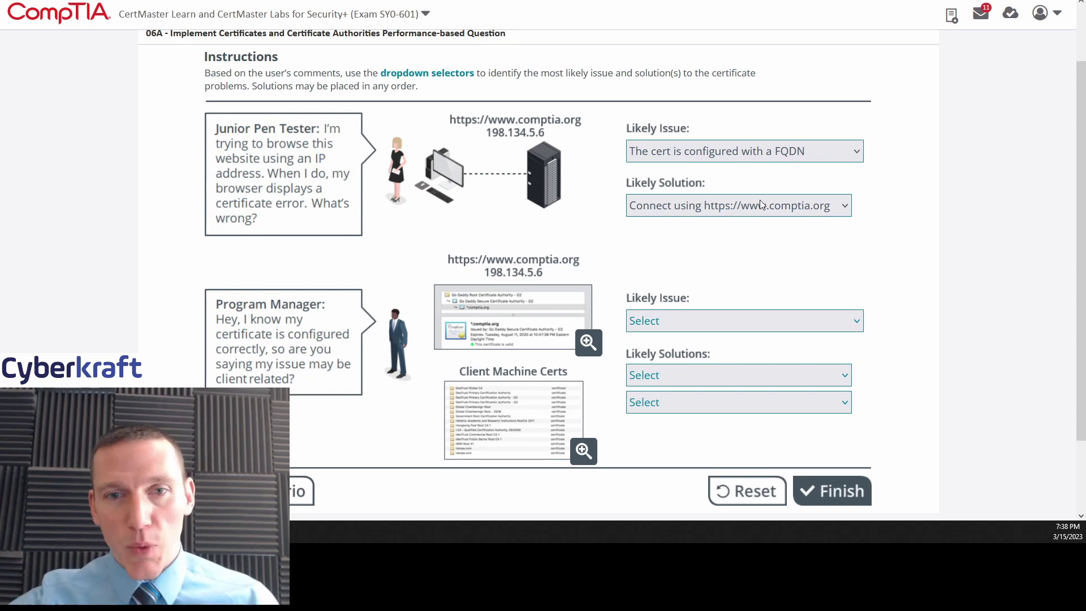
{"action": "scroll", "coordinate": [908, 259], "scroll_direction": "down", "scroll_amount": 1}
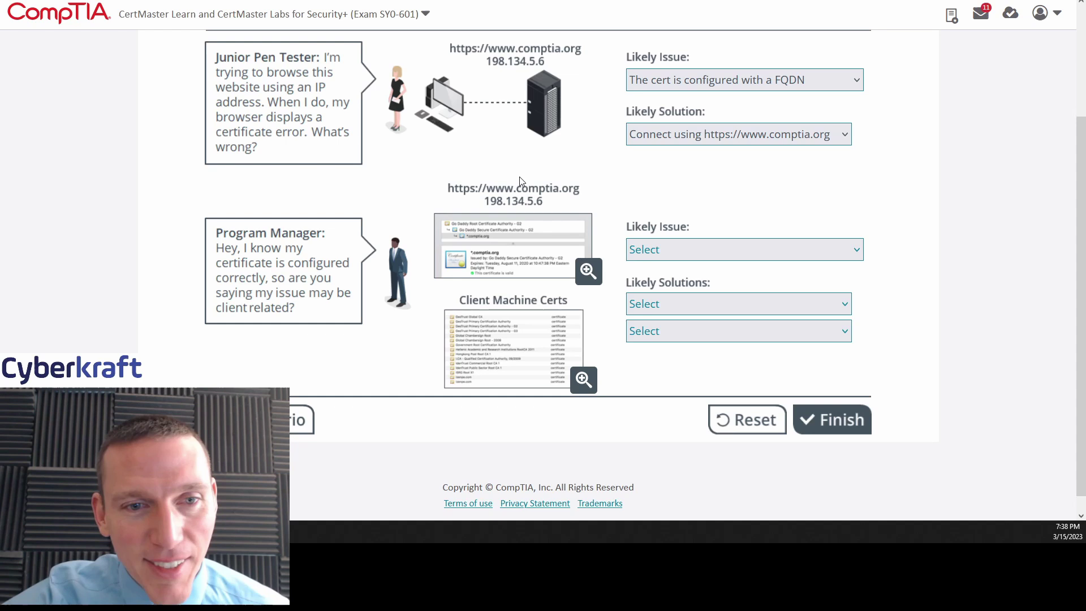
{"action": "left_click", "coordinate": [588, 273]}
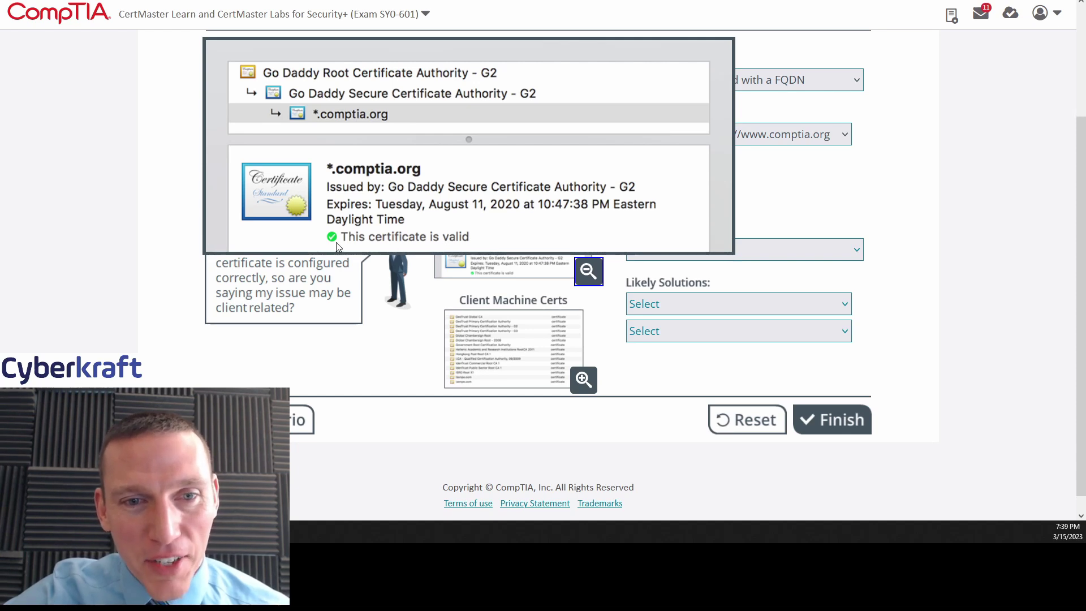
{"action": "left_click", "coordinate": [588, 271]}
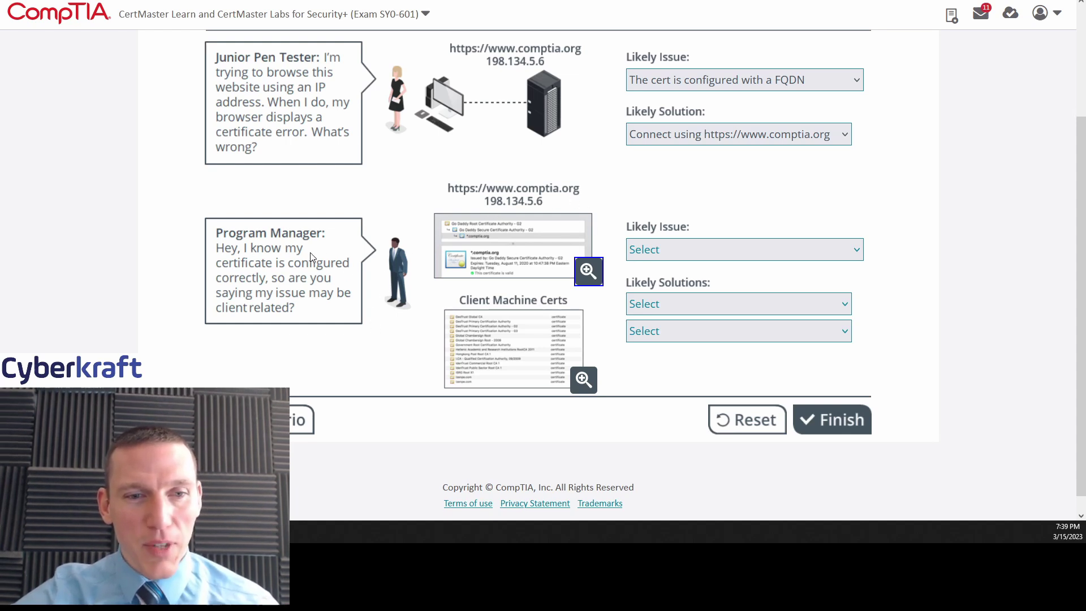
{"action": "left_click", "coordinate": [583, 379]}
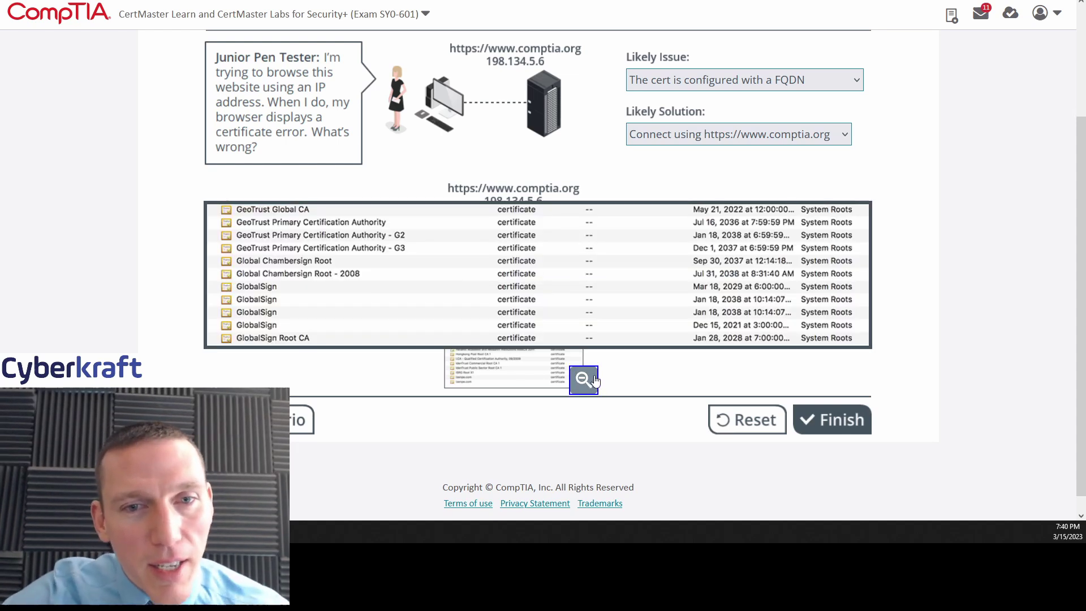
{"action": "left_click", "coordinate": [586, 260]}
{"action": "left_click", "coordinate": [588, 271]}
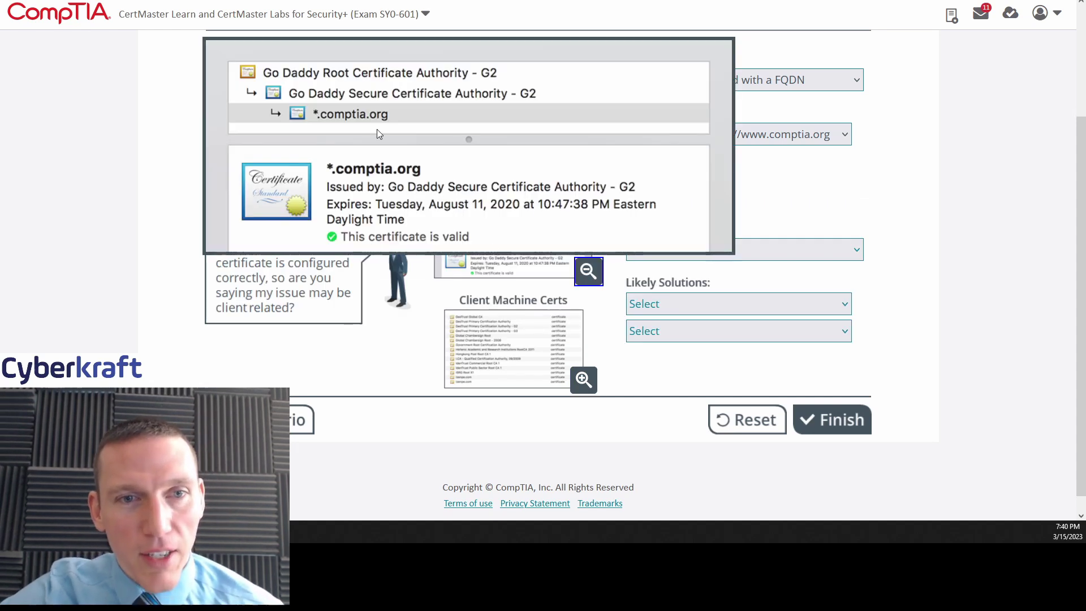
{"action": "left_click", "coordinate": [584, 379]}
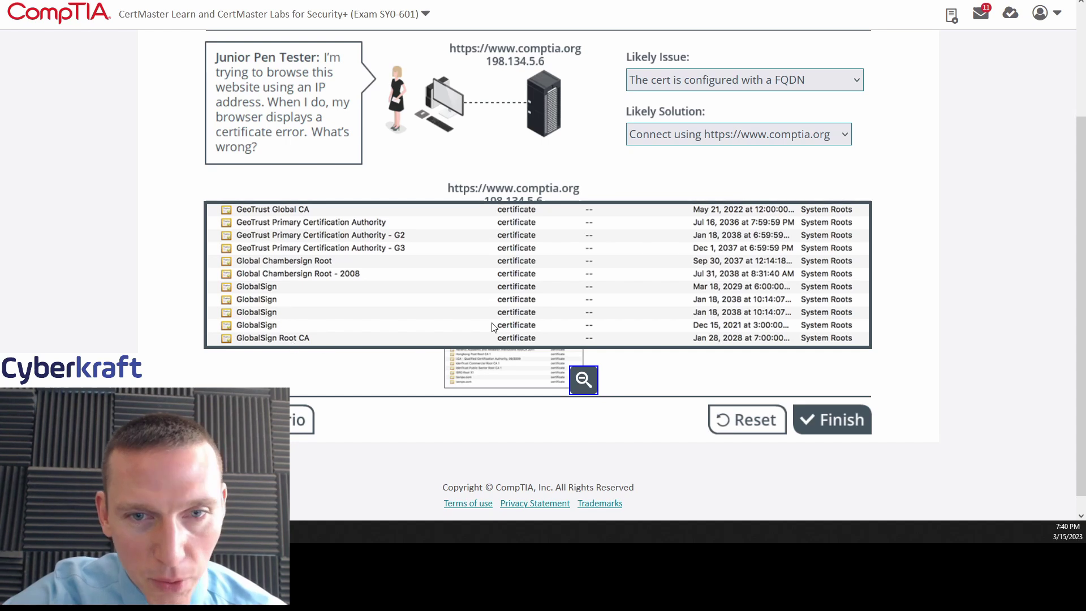
{"action": "scroll", "coordinate": [570, 280], "scroll_direction": "up", "scroll_amount": 2}
{"action": "scroll", "coordinate": [571, 282], "scroll_direction": "down", "scroll_amount": 2}
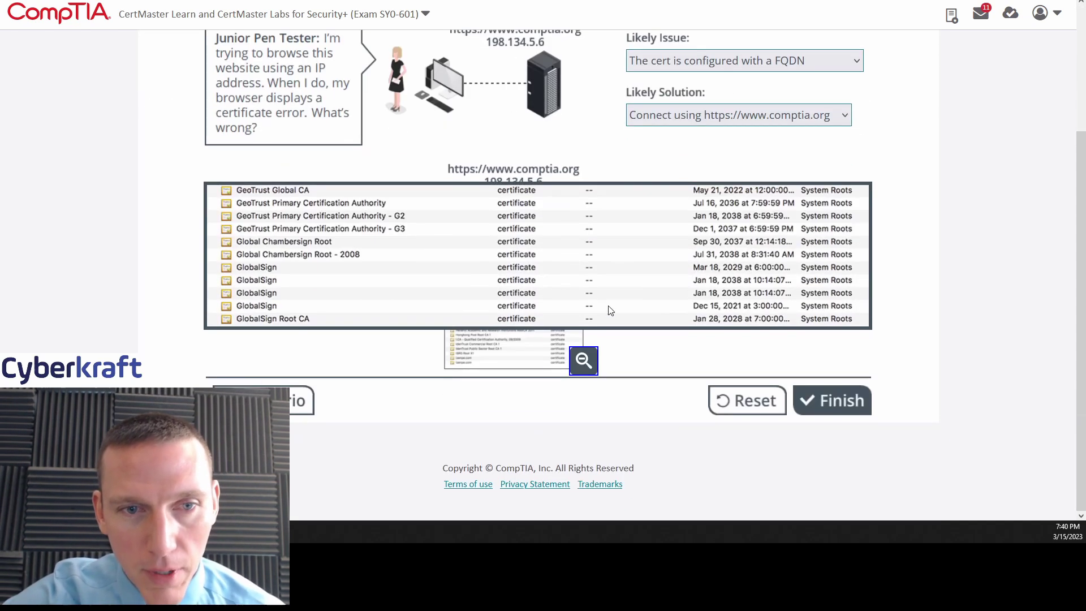
{"action": "left_click", "coordinate": [584, 361]}
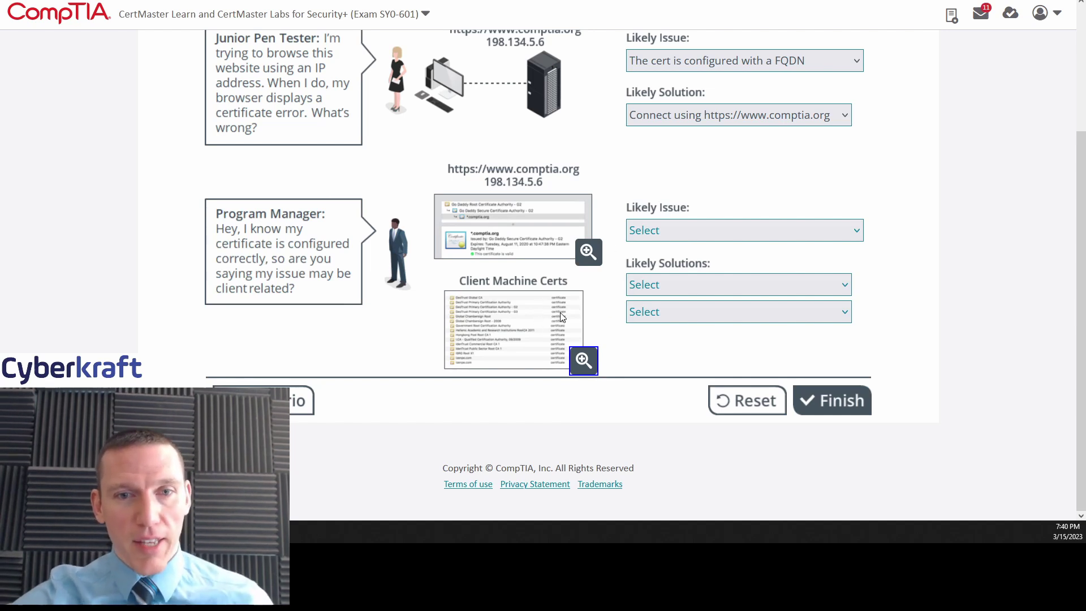
Step: Select 'Client missing chain of trust' as the Program Manager's likely issue
{"action": "left_click", "coordinate": [667, 234]}
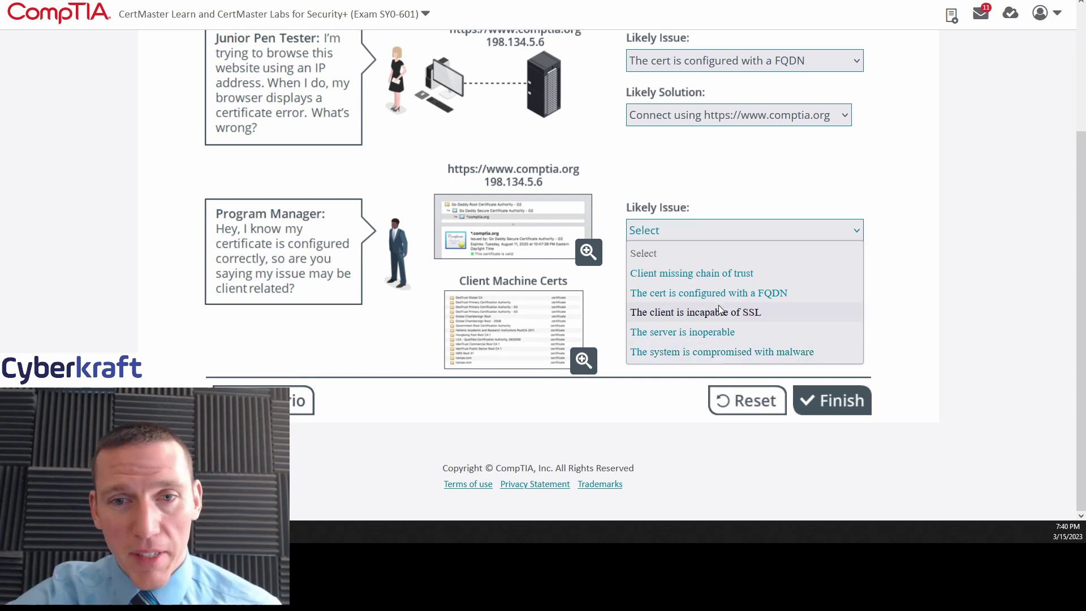
{"action": "left_click", "coordinate": [719, 276]}
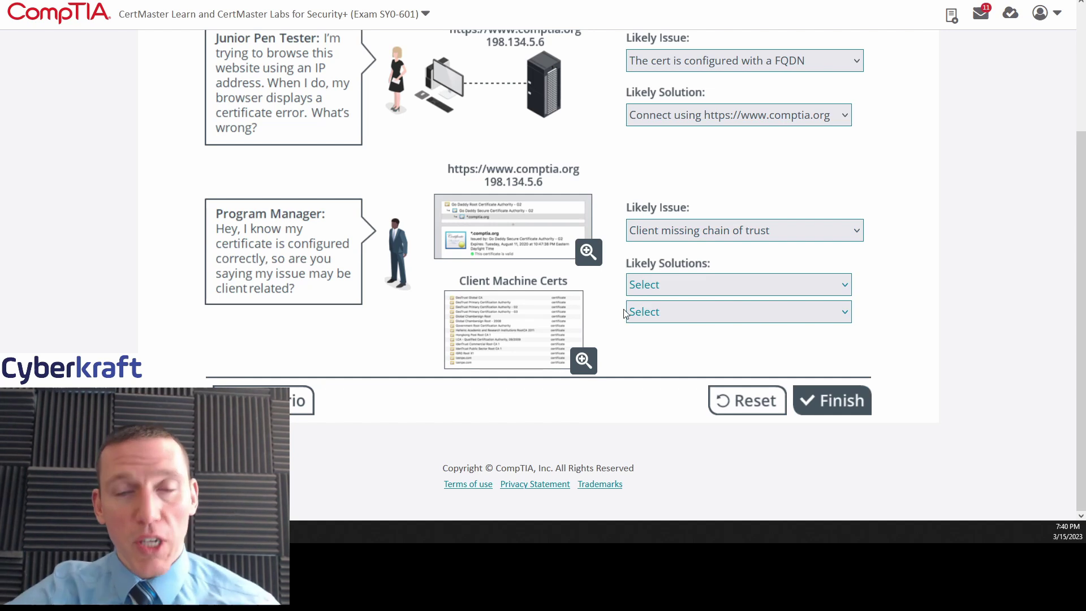
{"action": "left_click", "coordinate": [665, 284]}
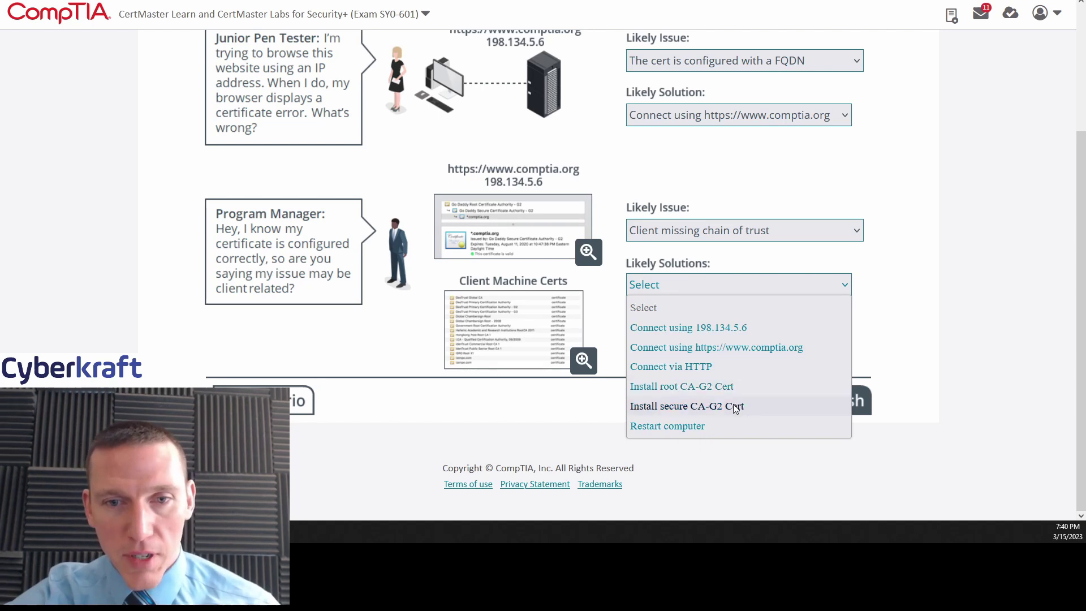
Step: Choose 'Install root CA-G2 Cert' and 'Install secure CA-G2 Cert' as the two likely solutions
{"action": "left_click", "coordinate": [747, 388]}
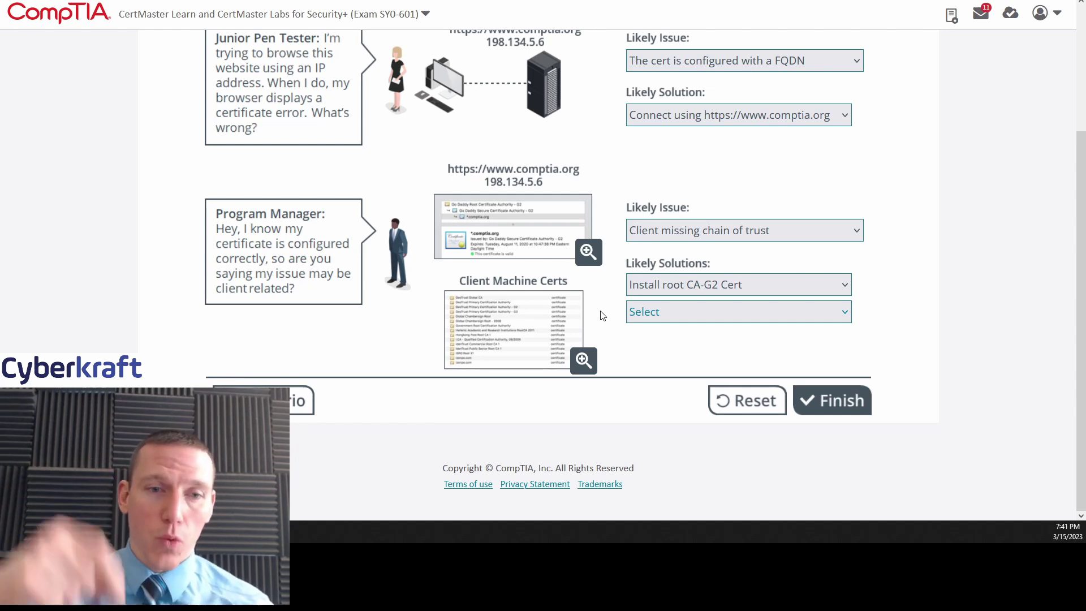
{"action": "left_click", "coordinate": [670, 311]}
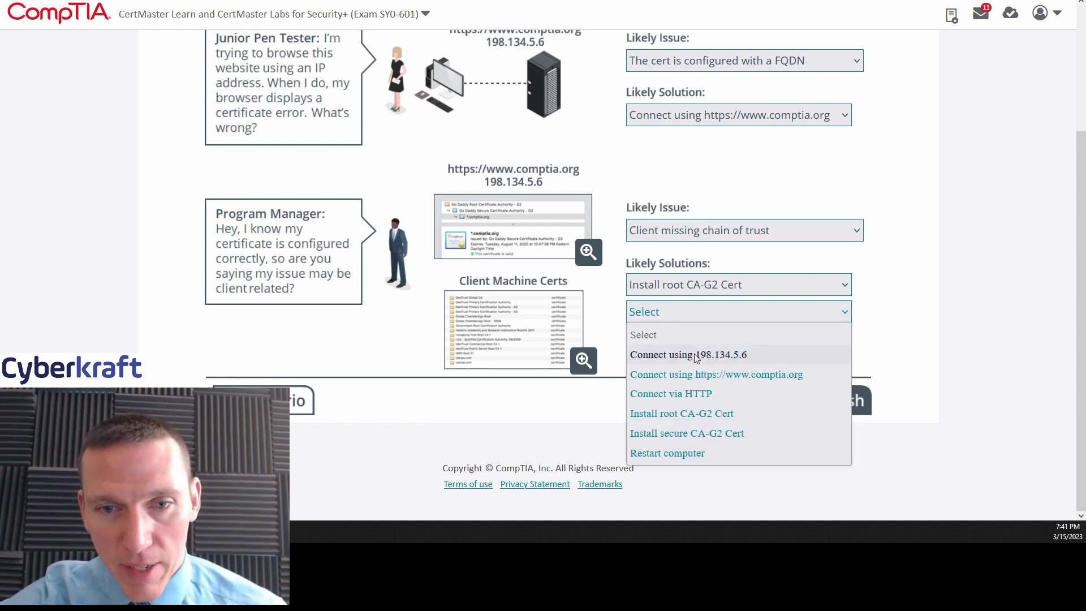
{"action": "left_click", "coordinate": [712, 433]}
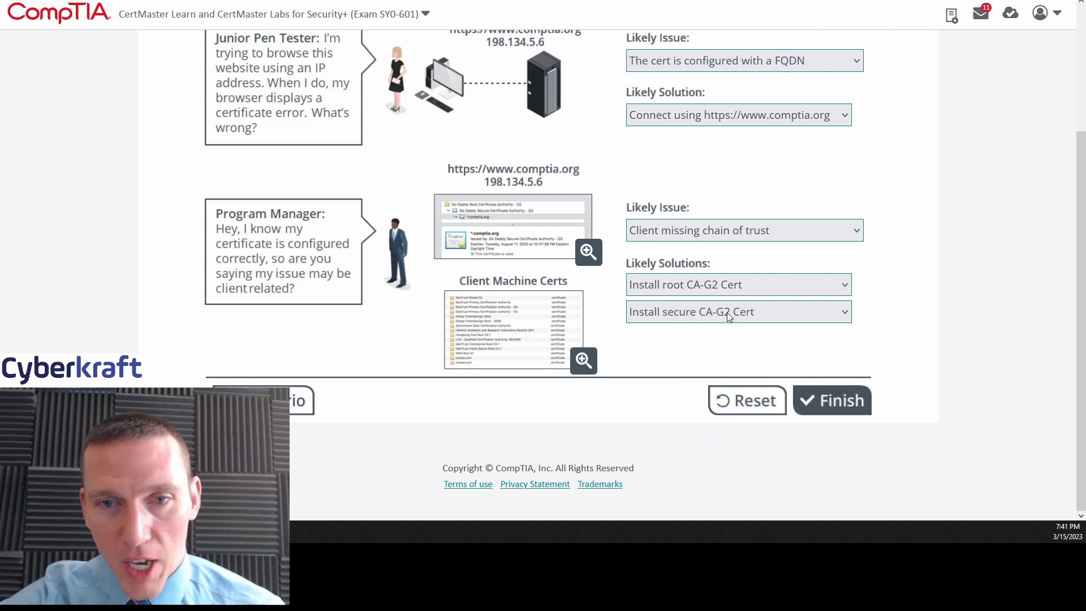
Step: Enlarge the website's certificate chain image, then close the enlarged view
{"action": "left_click", "coordinate": [588, 252]}
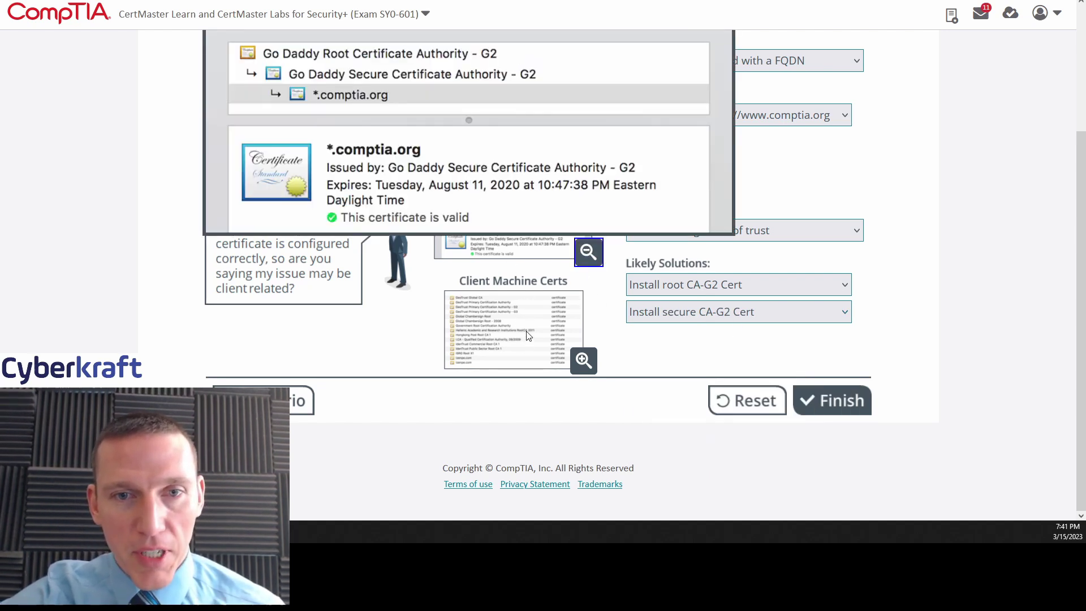
{"action": "left_click", "coordinate": [588, 251]}
{"action": "scroll", "coordinate": [615, 274], "scroll_direction": "up", "scroll_amount": 1}
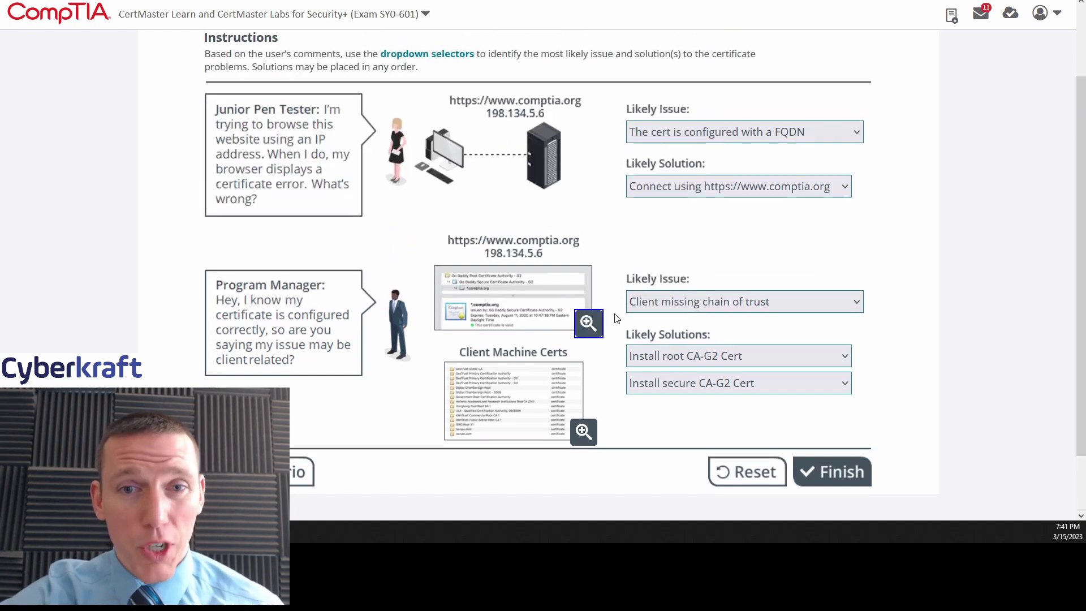
Step: Submit the PBQ with Finish and view the 5 out of 5 correct result
{"action": "left_click", "coordinate": [828, 471]}
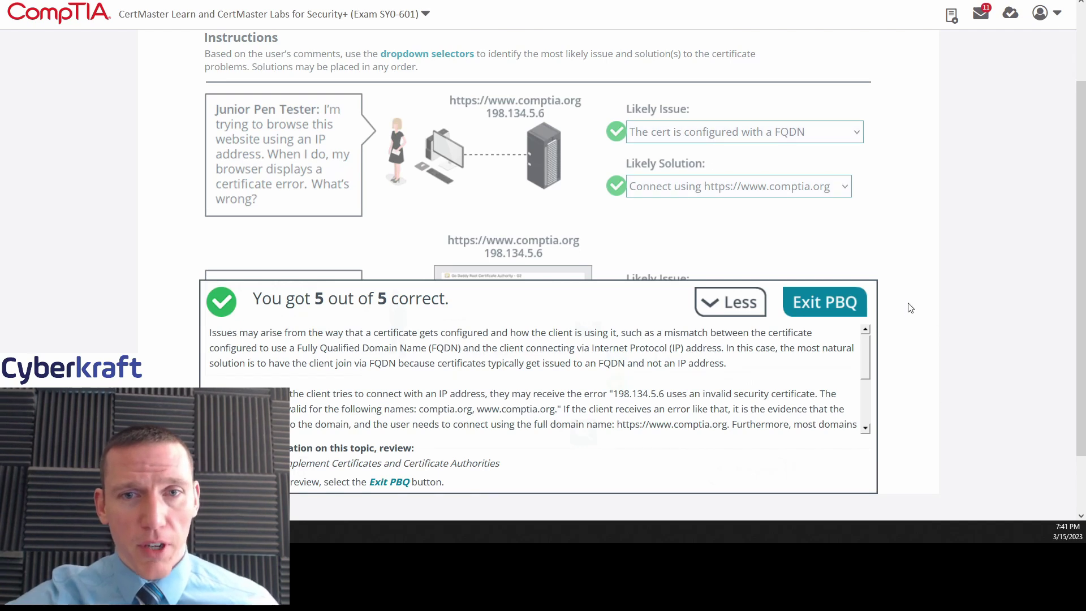
{"action": "scroll", "coordinate": [884, 252], "scroll_direction": "down", "scroll_amount": 1}
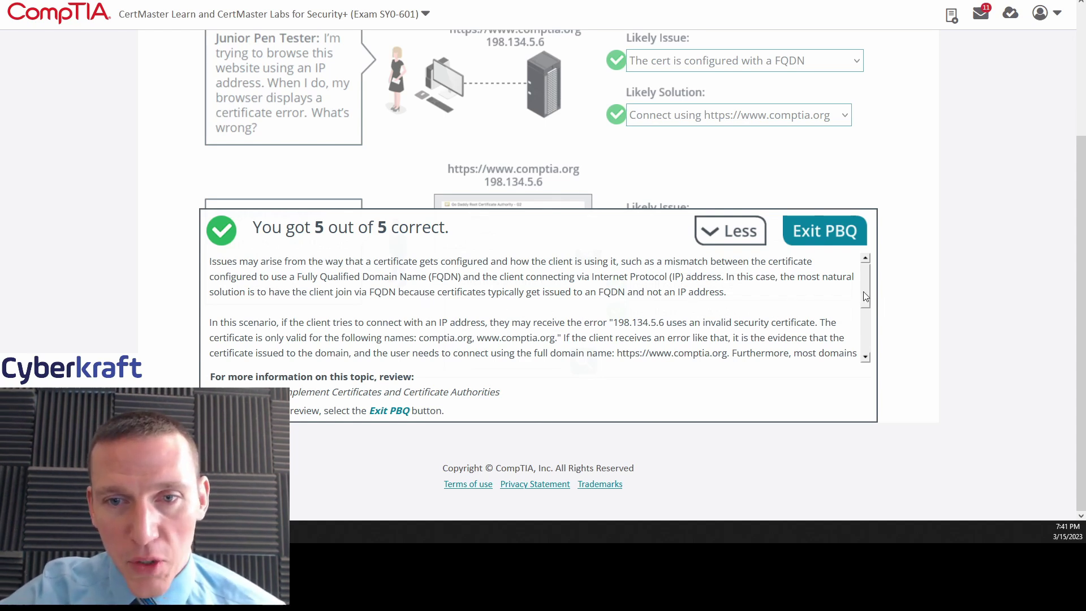
Step: Scroll the feedback box down to the paragraph on the missing Go Daddy G2 CA certificates
{"action": "scroll", "coordinate": [866, 305], "scroll_direction": "down", "scroll_amount": 1}
{"action": "left_click_drag", "start_coordinate": [864, 304], "coordinate": [868, 319]}
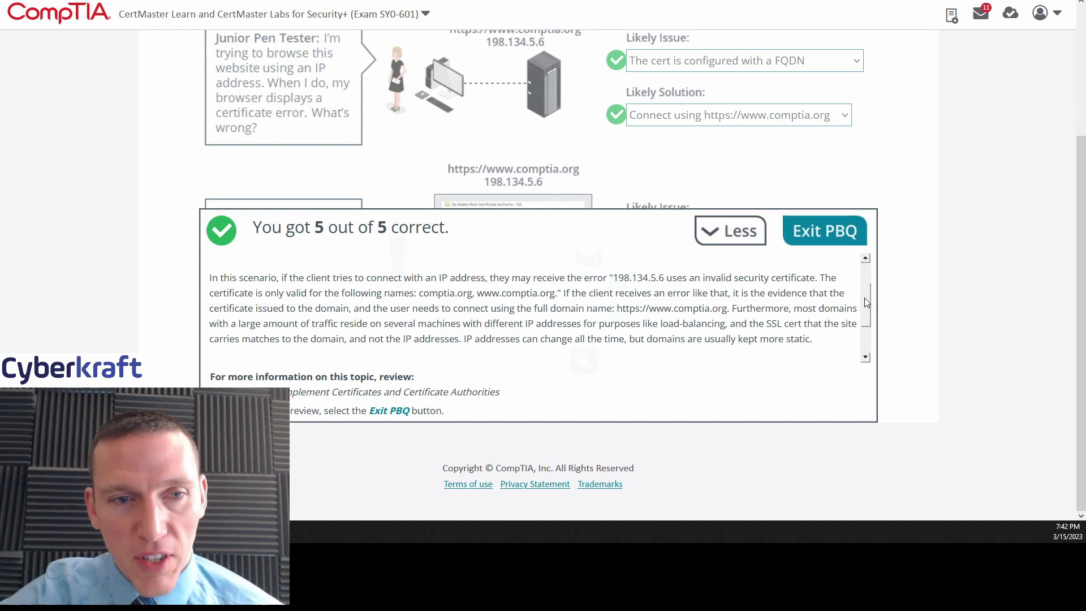
{"action": "left_click_drag", "start_coordinate": [864, 297], "coordinate": [864, 298]}
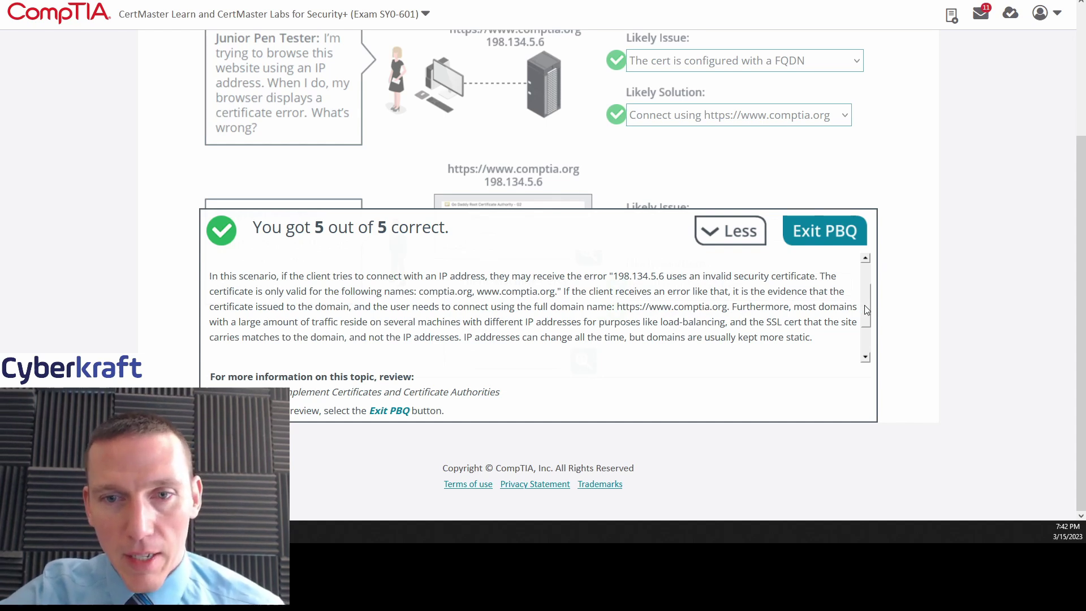
{"action": "left_click_drag", "start_coordinate": [864, 304], "coordinate": [863, 319]}
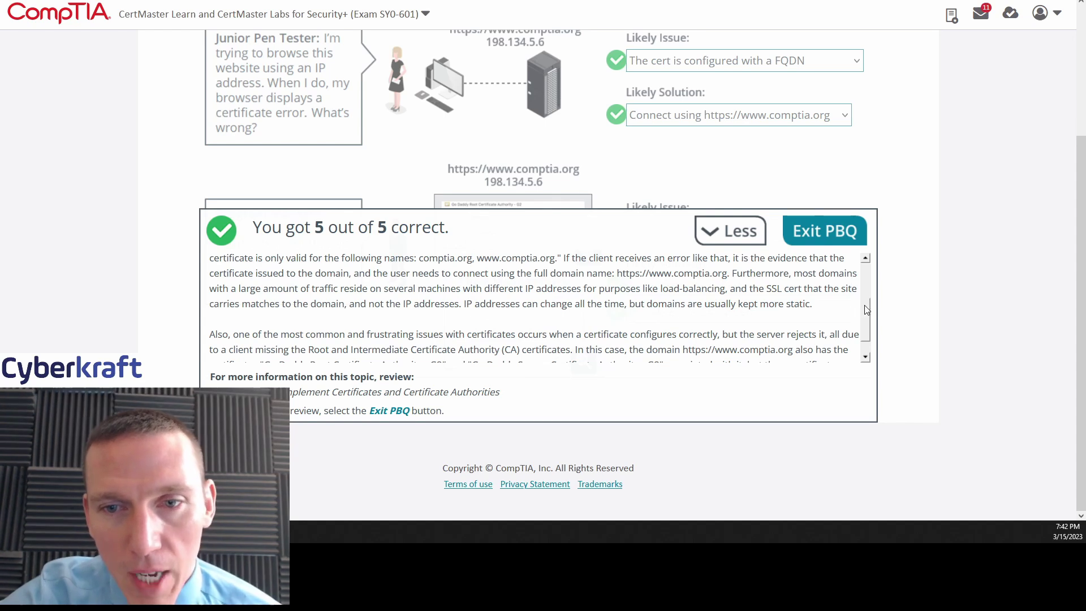
{"action": "scroll", "coordinate": [869, 322], "scroll_direction": "down", "scroll_amount": 1}
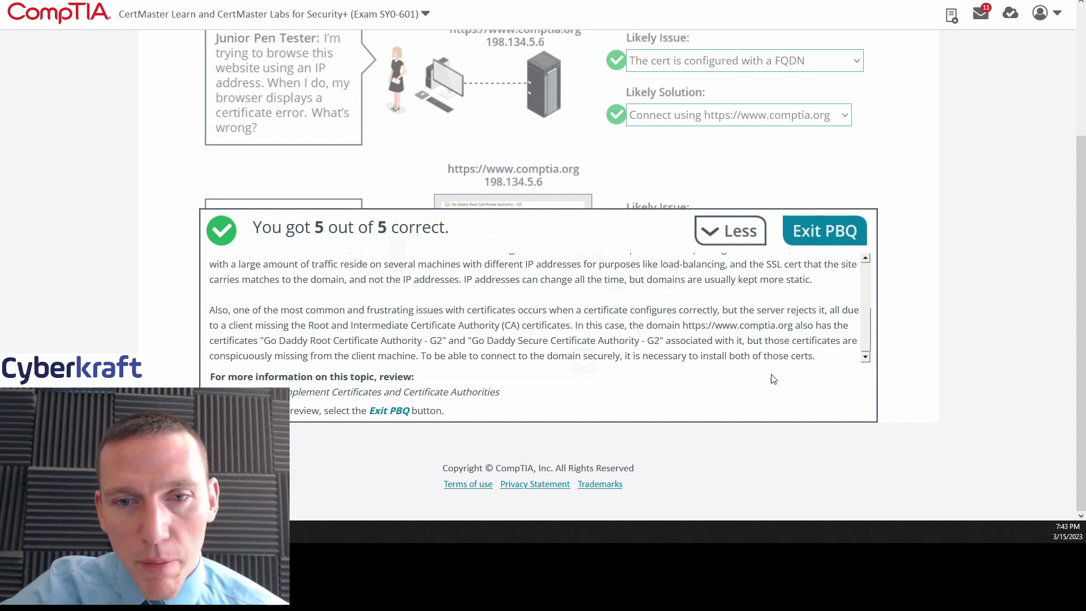
Step: Collapse the explanation with Less and review all five answers marked correct
{"action": "left_click", "coordinate": [729, 230]}
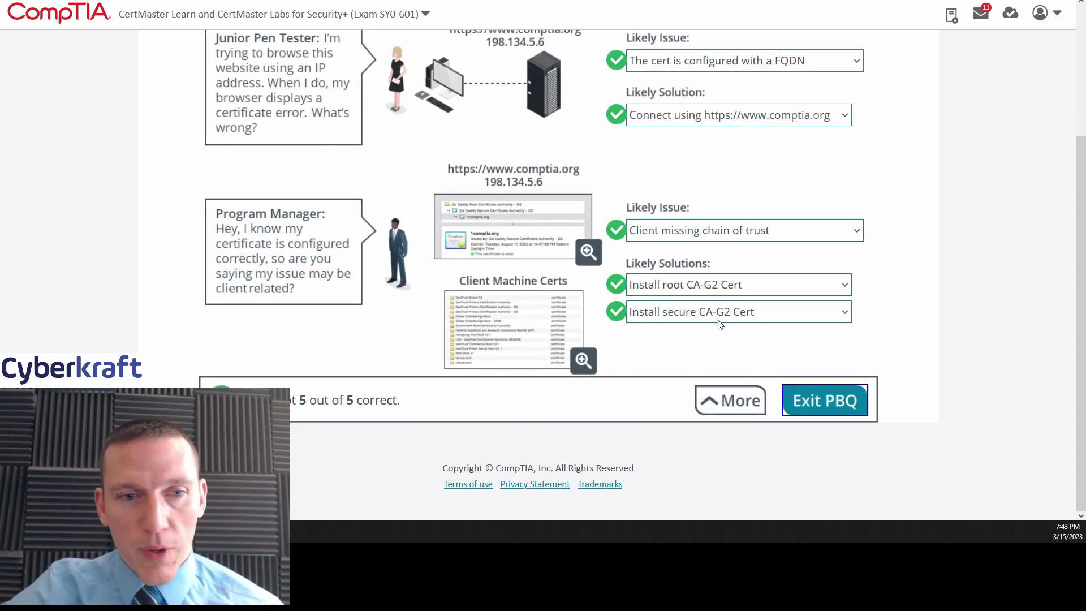
{"action": "scroll", "coordinate": [637, 371], "scroll_direction": "up", "scroll_amount": 3}
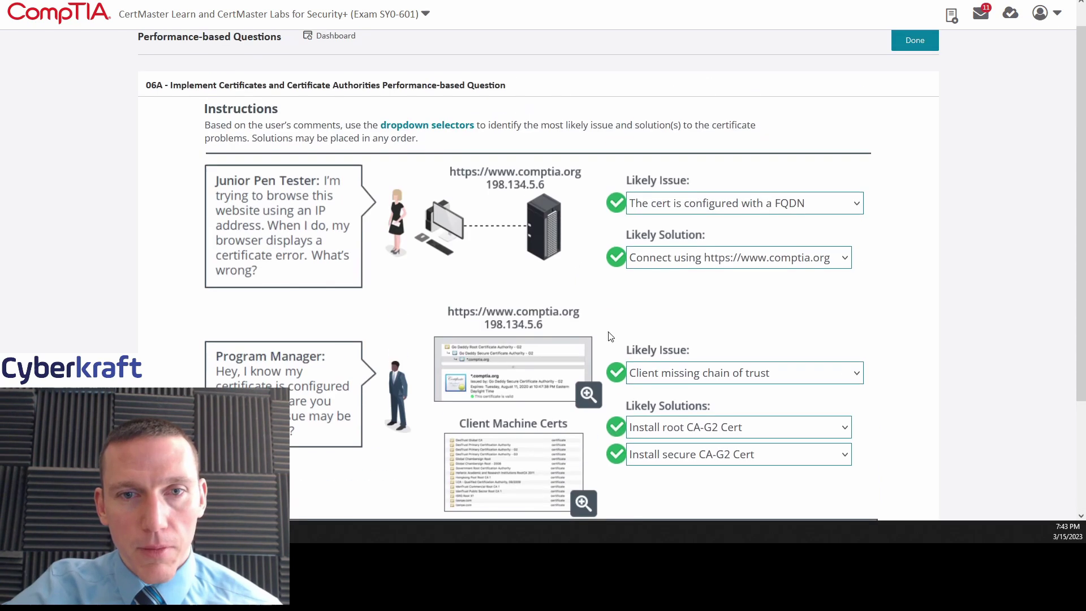
{"action": "scroll", "coordinate": [622, 369], "scroll_direction": "down", "scroll_amount": 3}
{"action": "scroll", "coordinate": [622, 369], "scroll_direction": "up", "scroll_amount": 2}
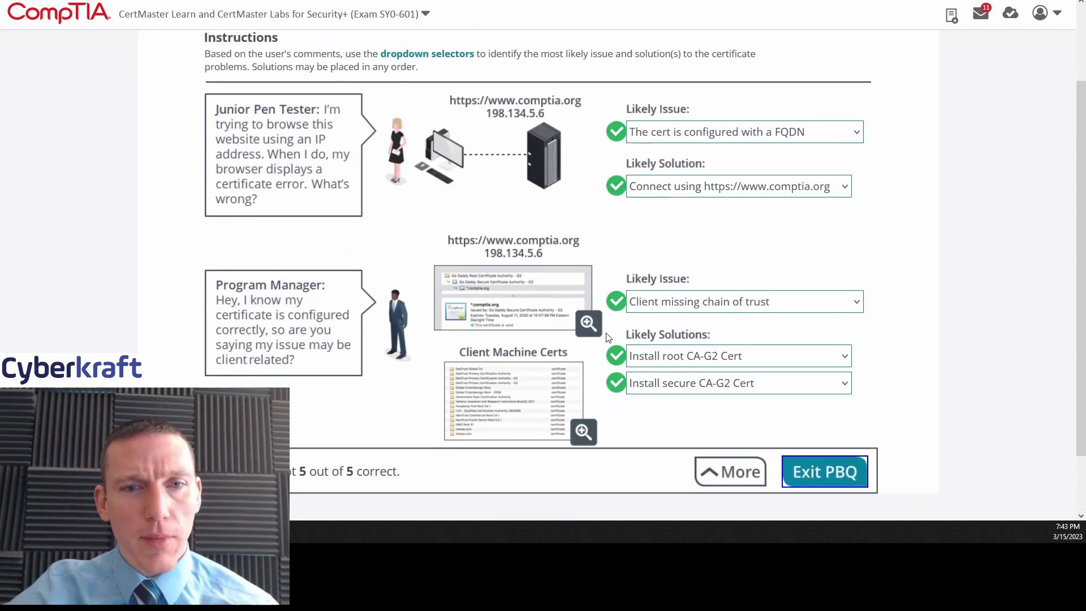